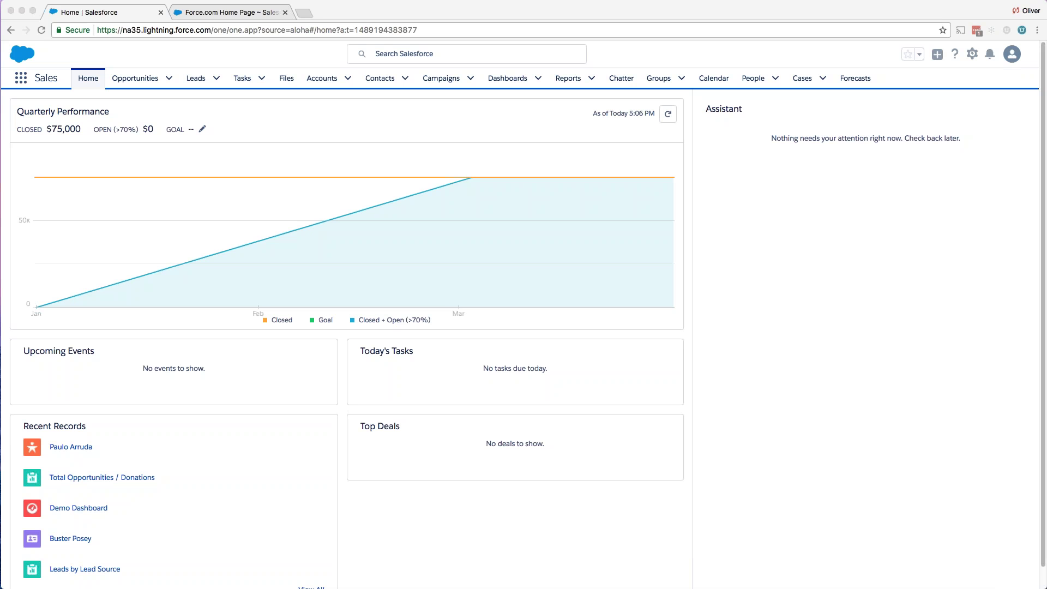
- Create a new report from the Opportunities report type
click(552, 112)
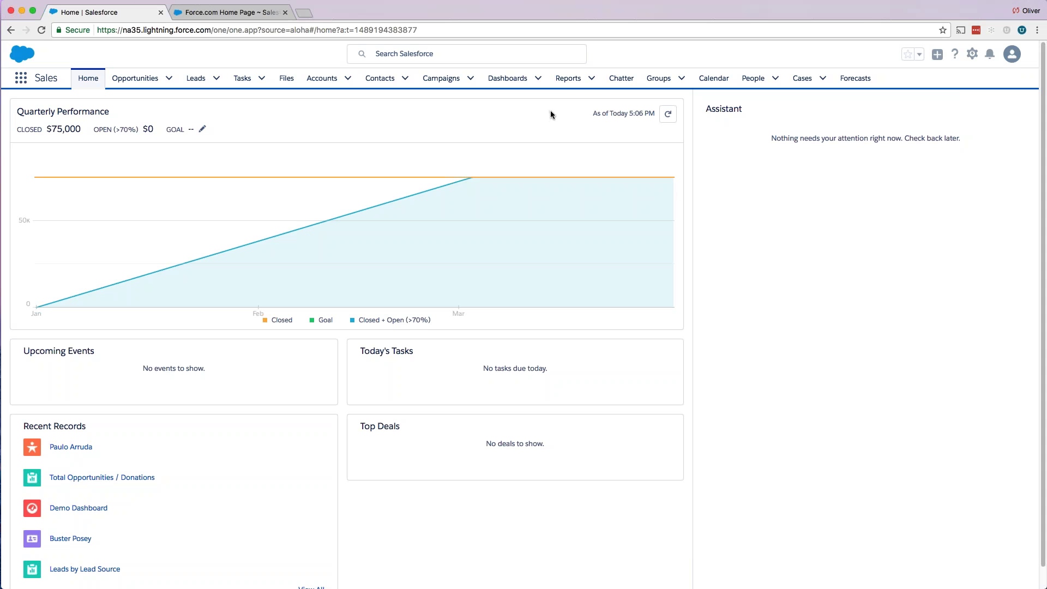
click(572, 86)
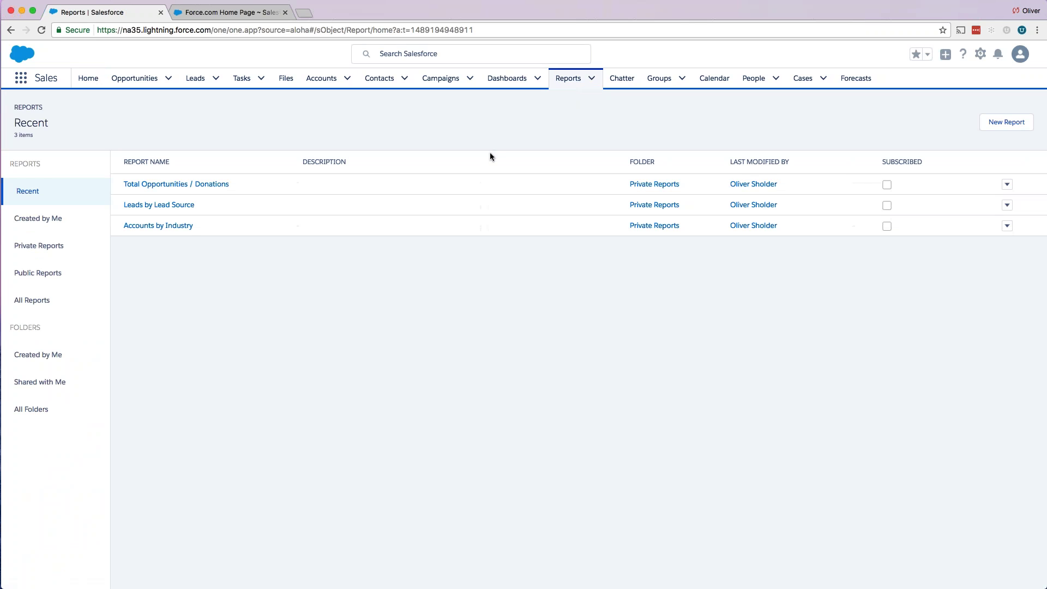
click(1008, 121)
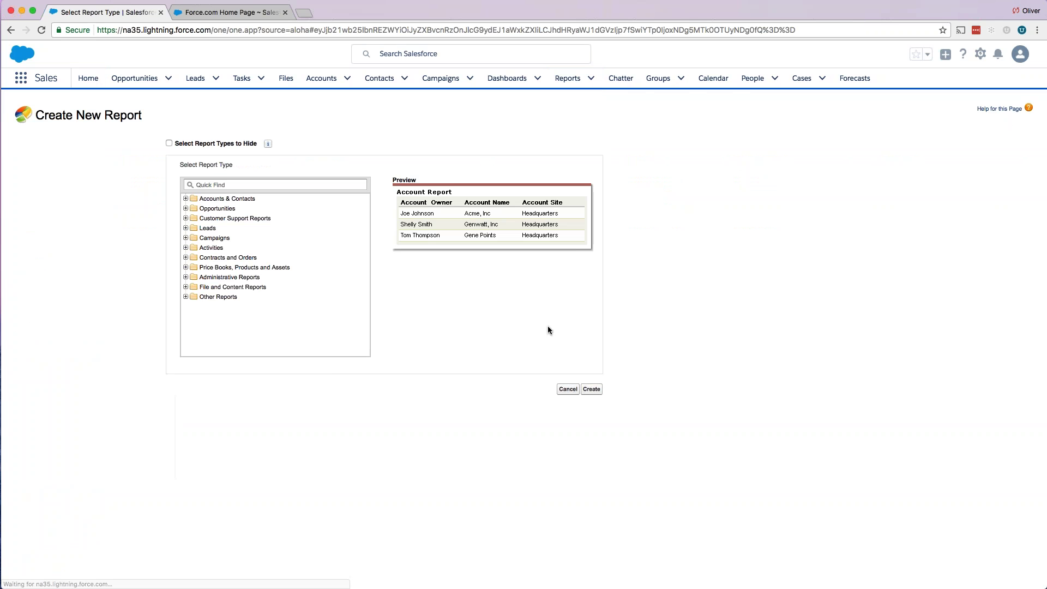
click(217, 209)
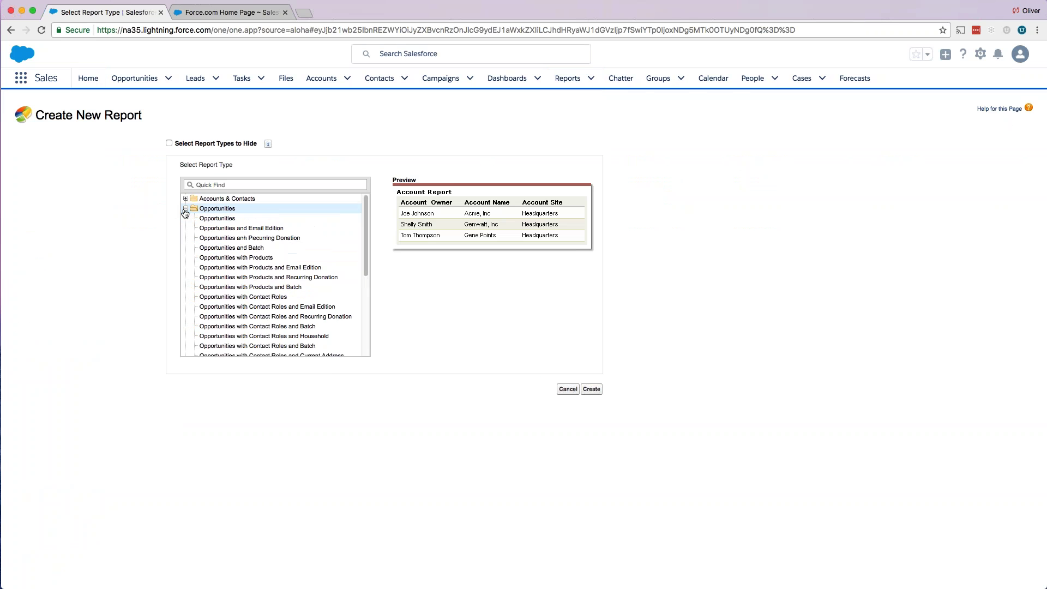
click(217, 219)
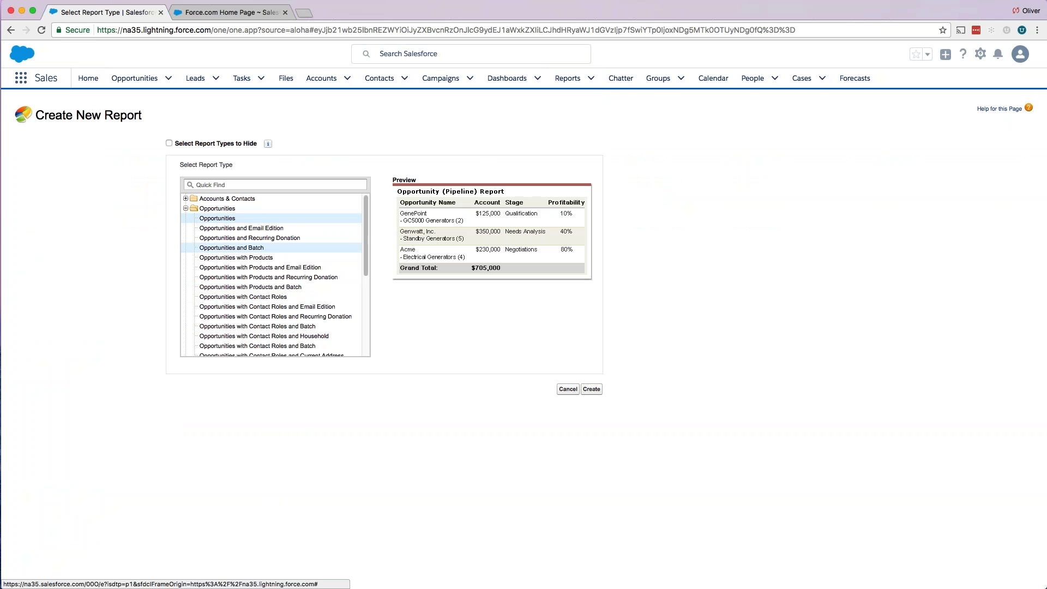
click(591, 390)
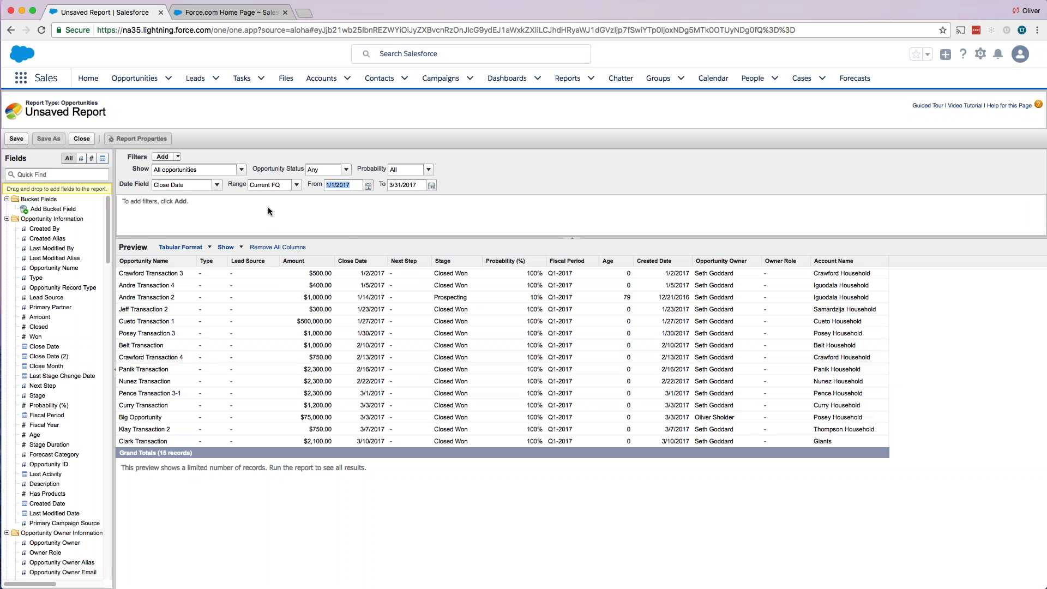
- Change the report's date range to All Time
click(272, 185)
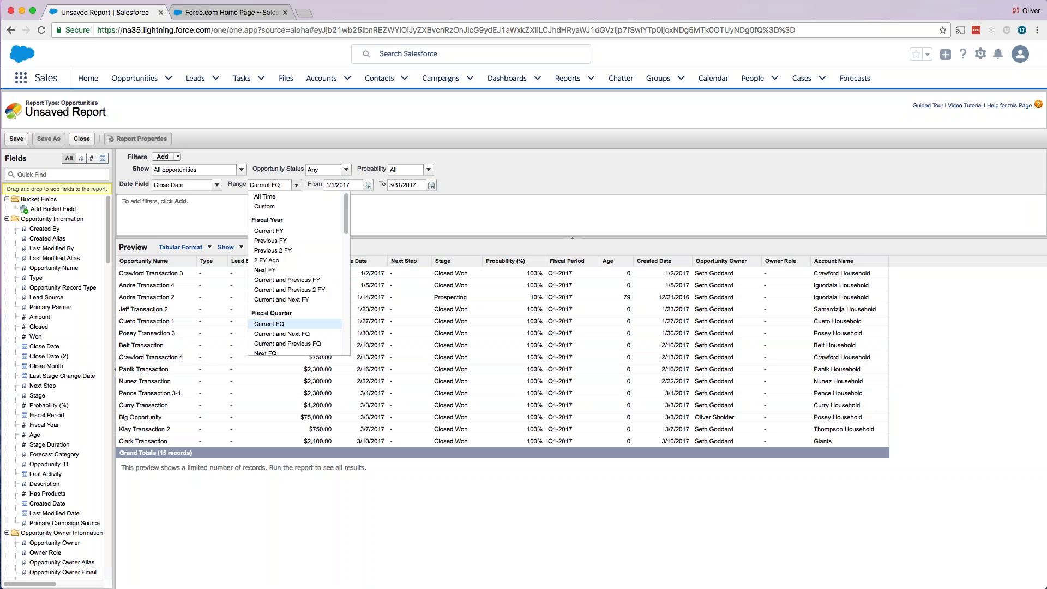
click(270, 198)
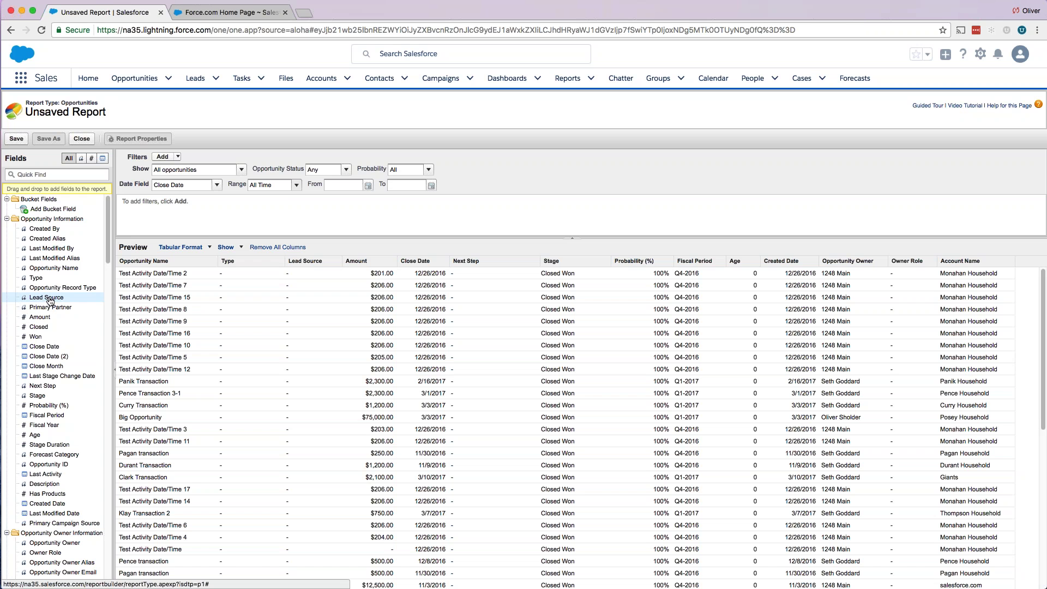
- Add a Lead Source filter set to 'not equal to' Partner
drag(49, 302, 208, 201)
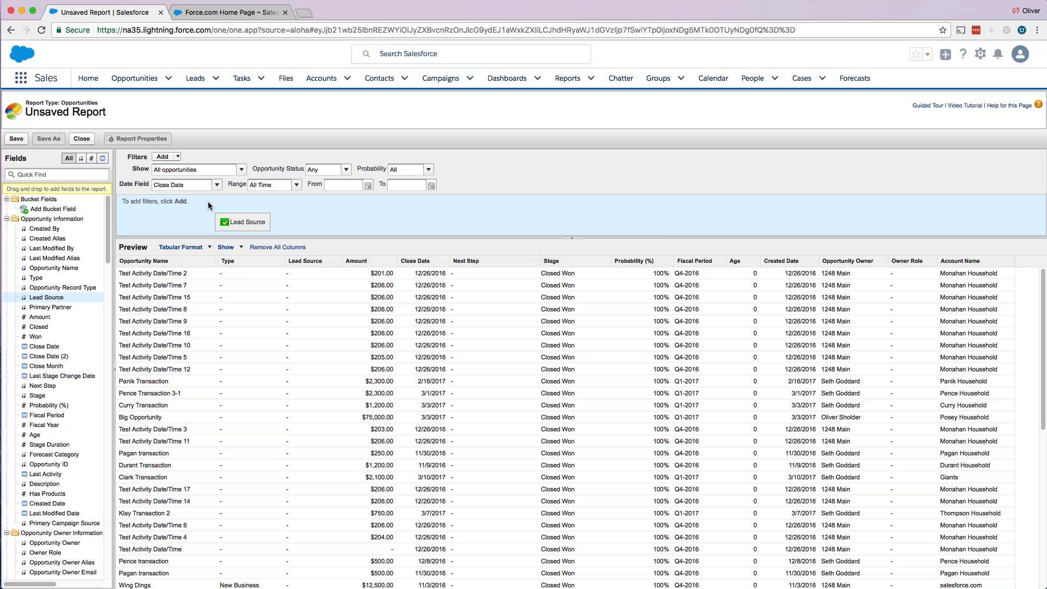
drag(207, 201, 208, 201)
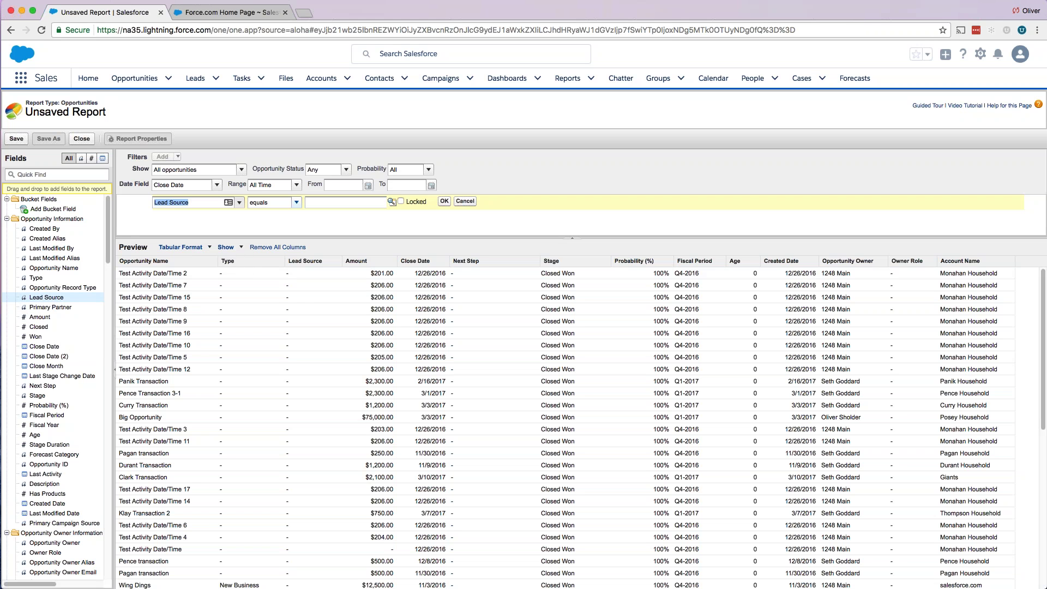
click(297, 202)
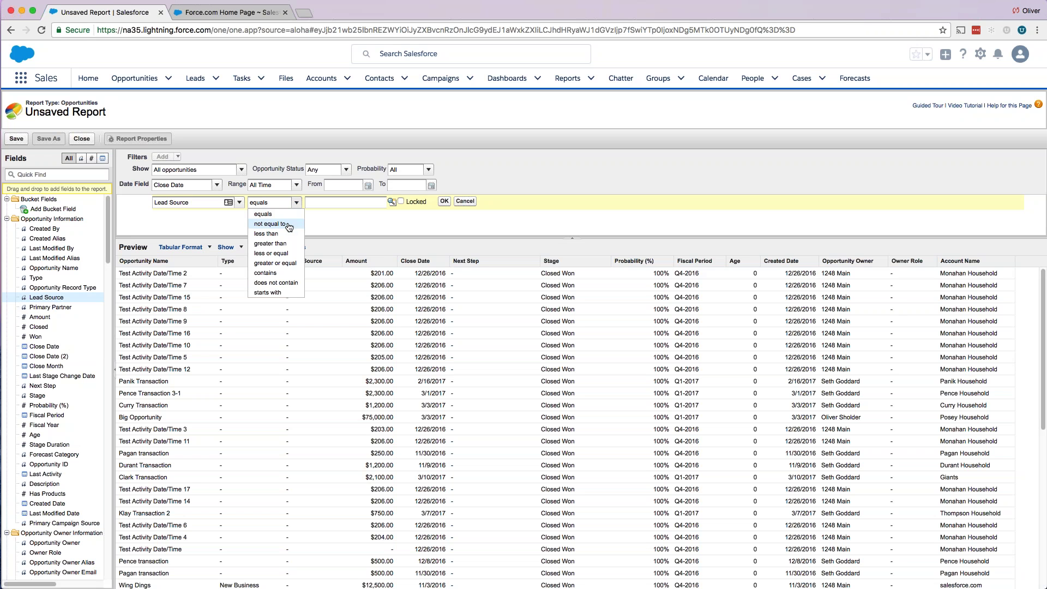
click(269, 224)
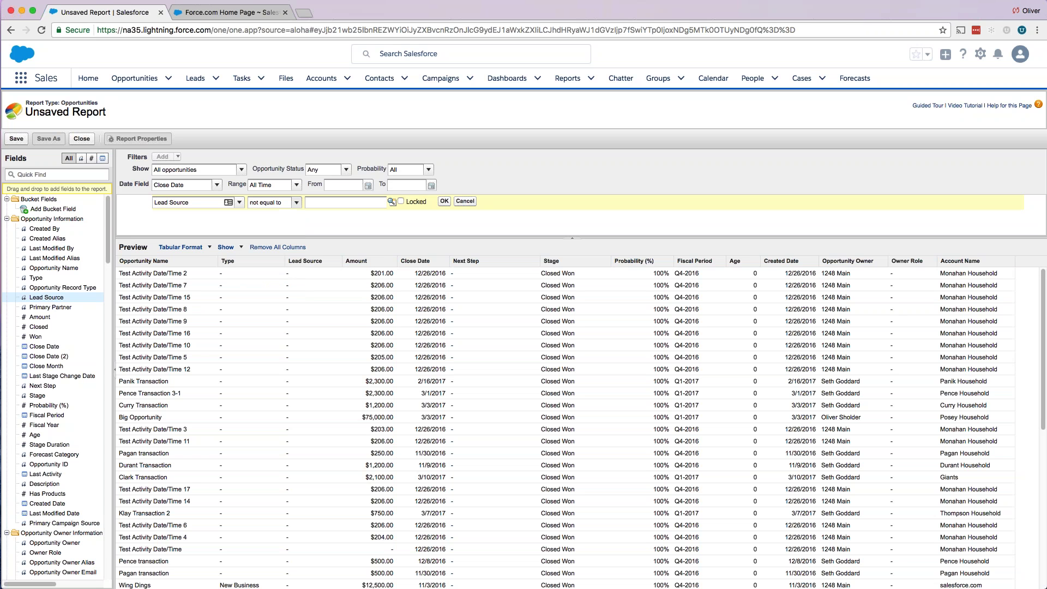
click(394, 205)
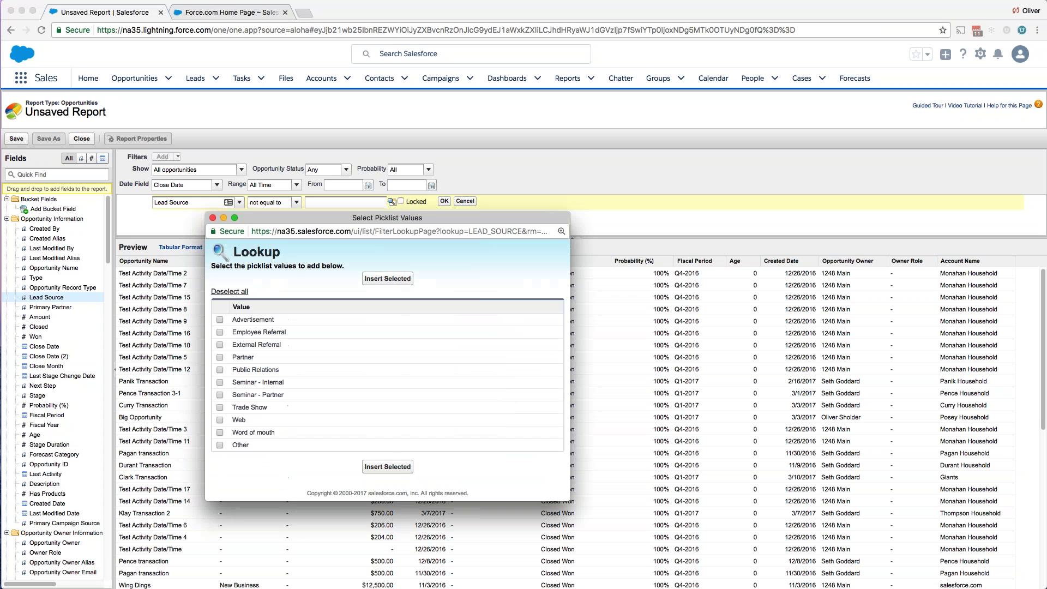
click(387, 278)
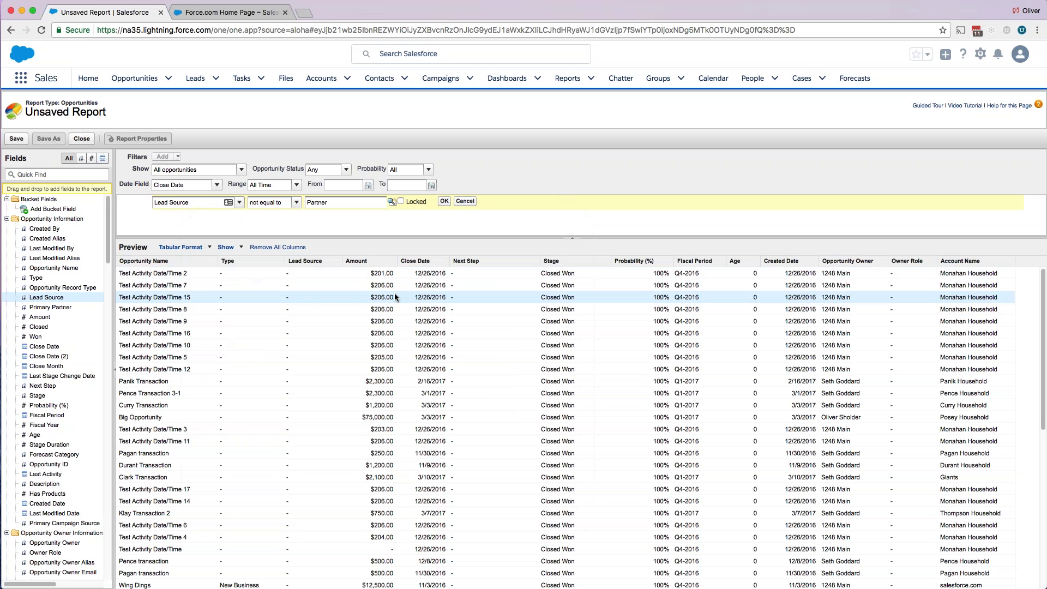
click(443, 202)
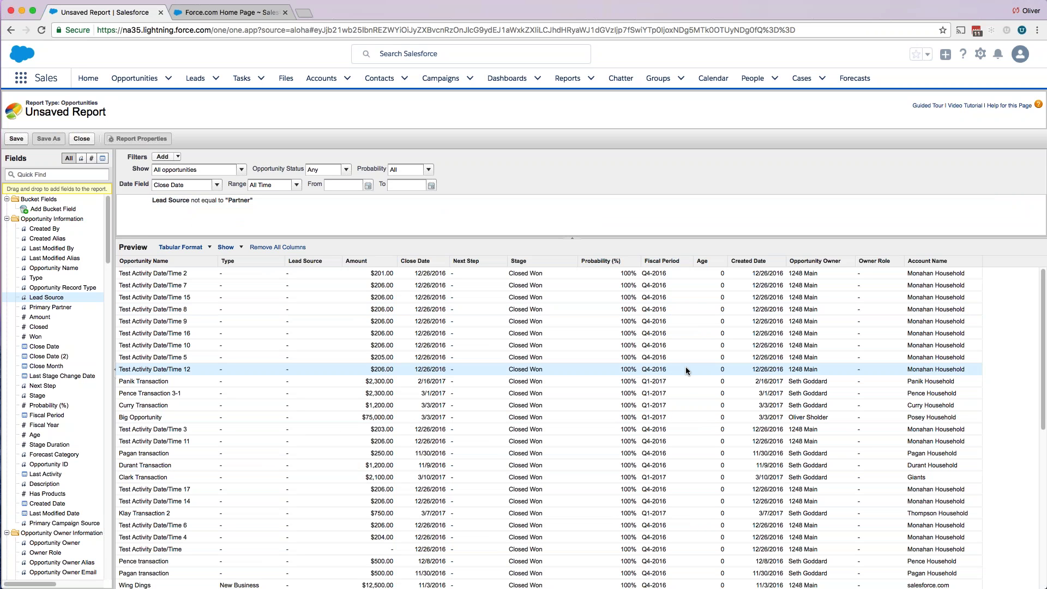
- Drop a new bucket field into the preview just before the Amount column
mouse_move(294, 201)
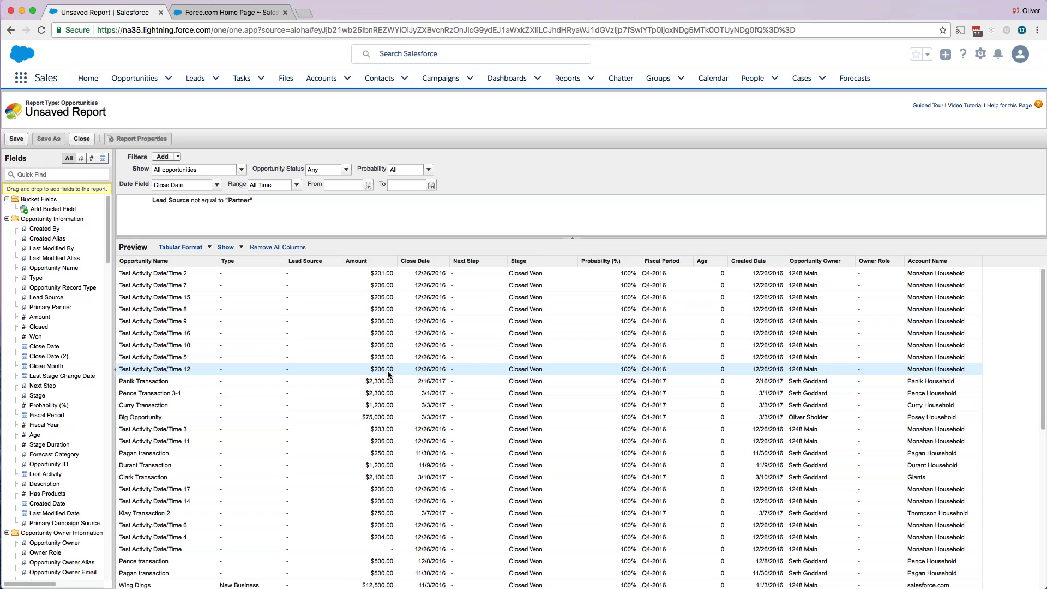
drag(54, 214, 363, 265)
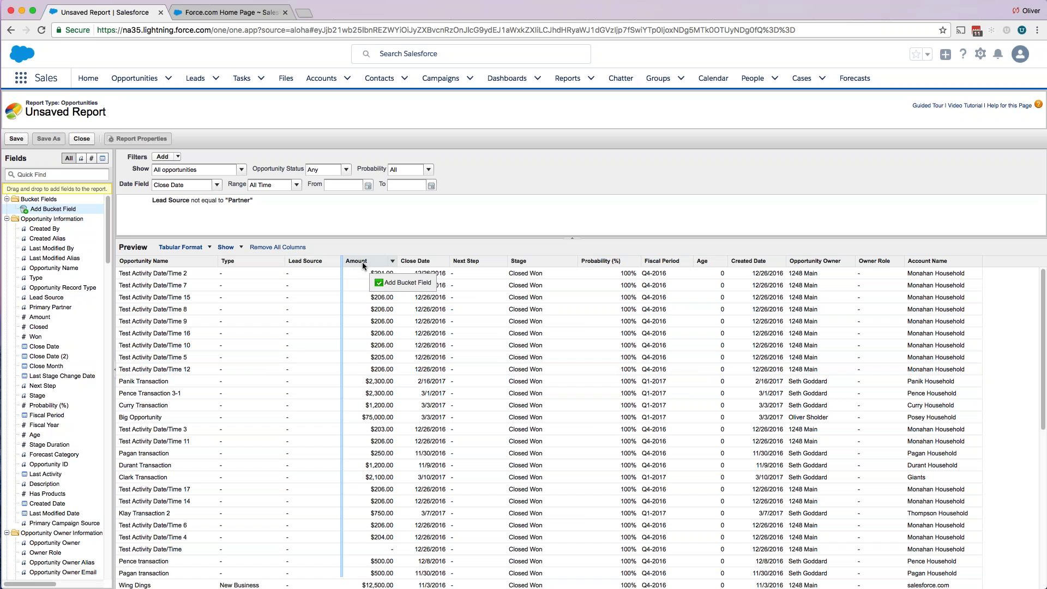
drag(362, 262, 363, 262)
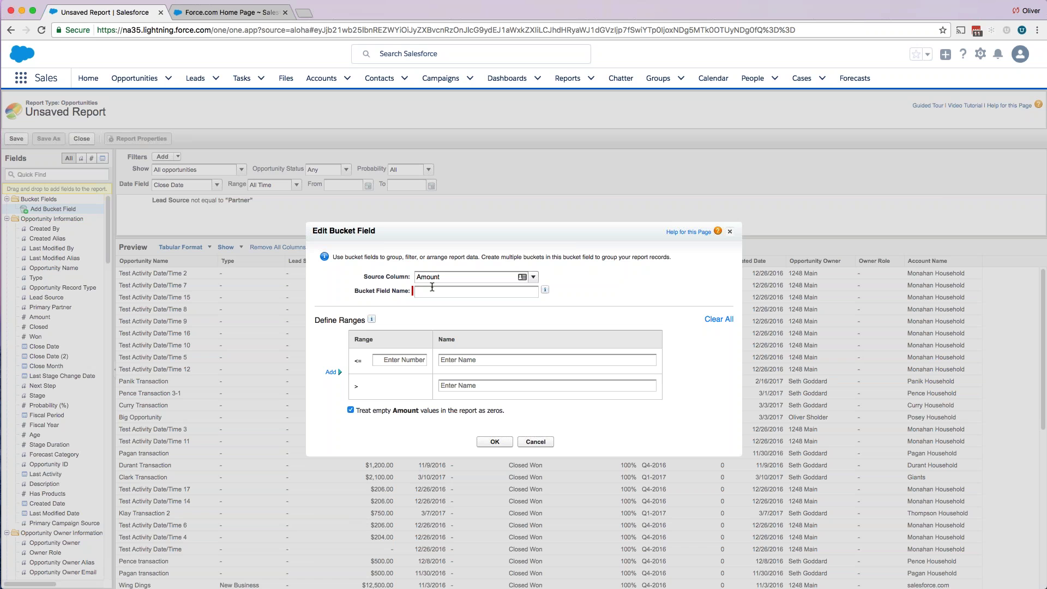
- Name the bucket field Opportunity Size, fixing the misspelling
text(Oppprtuni)
text(ty Size)
right_click(434, 292)
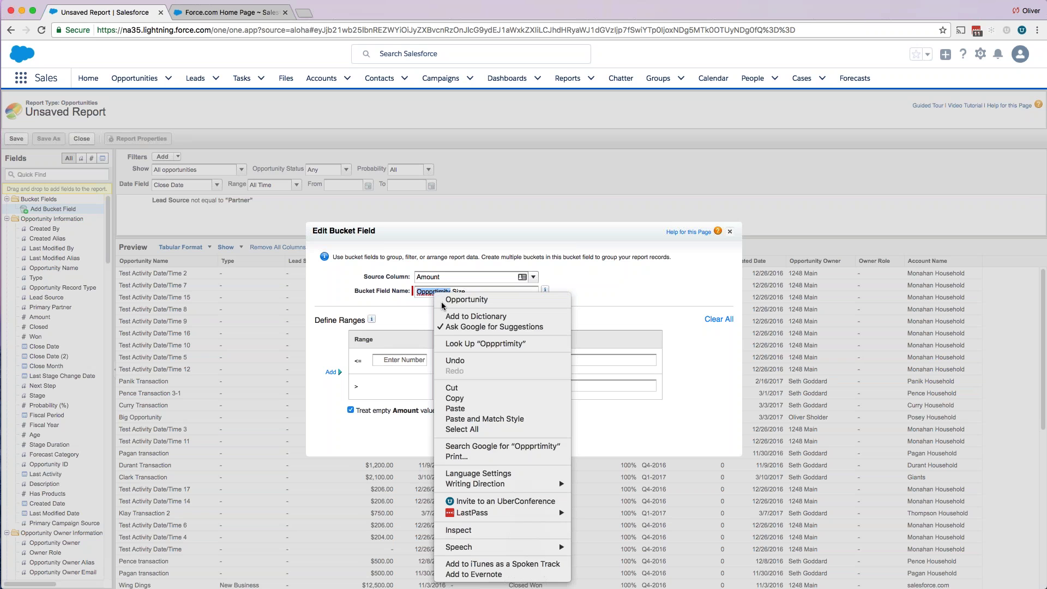
click(480, 300)
- Define the first bucket range up to 50,000, named Small
click(398, 361)
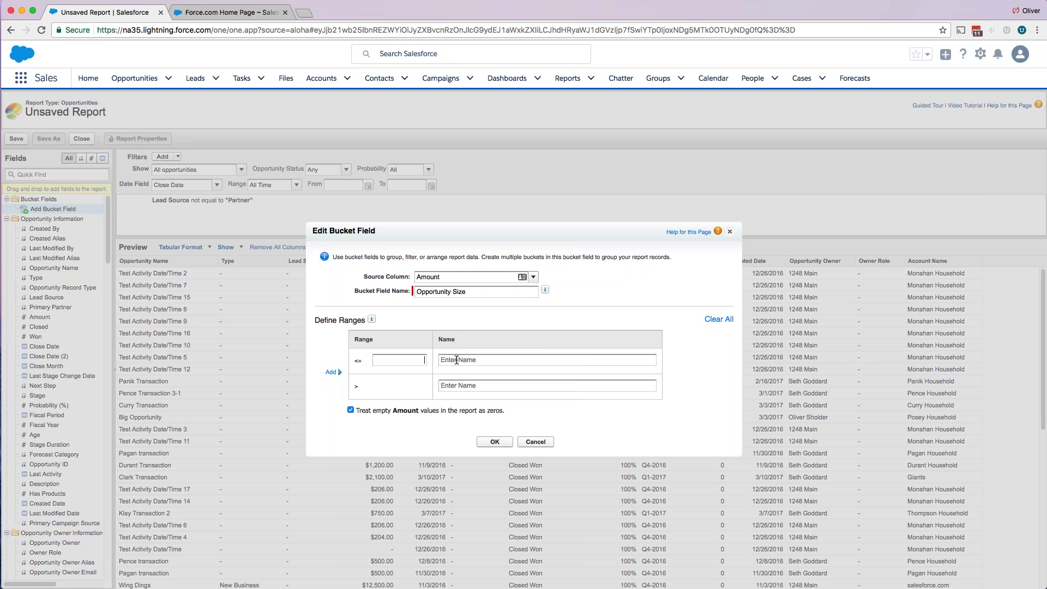
text(50000)
click(465, 359)
text(Small Opportunity)
triple_click(465, 359)
text(Small)
click(480, 386)
- Add a Medium range up to 100,000 and a Large range above, then apply the bucket
click(331, 372)
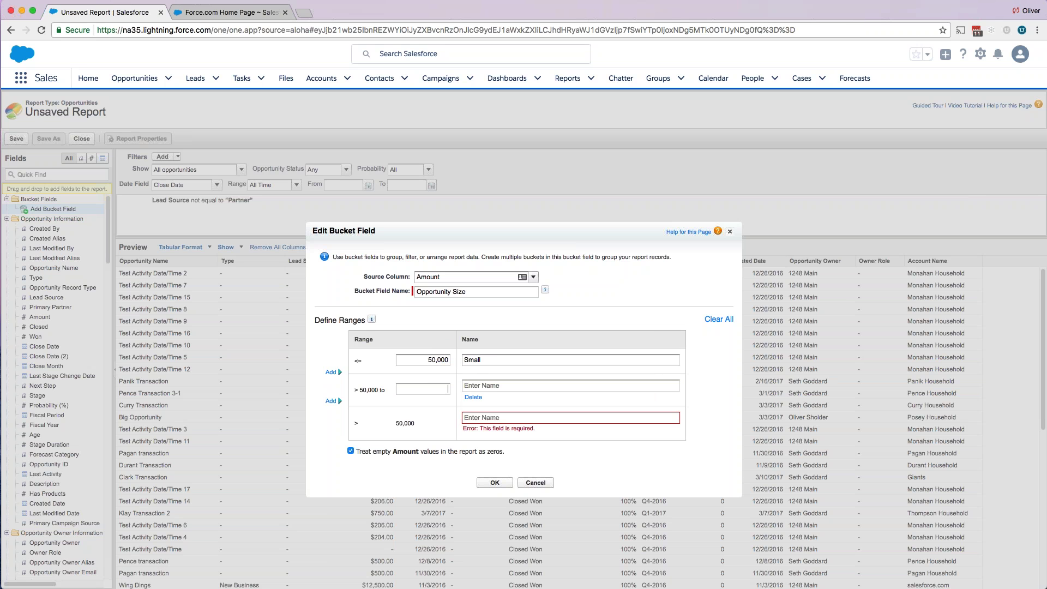
text(100000)
key(Tab)
text(Medium)
click(486, 417)
text(Large)
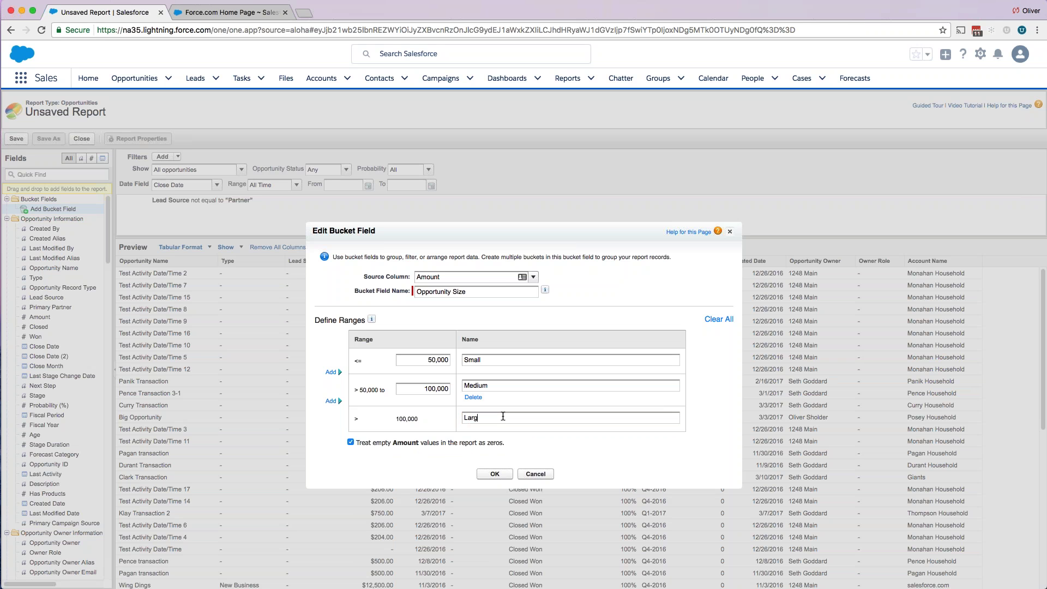
click(495, 475)
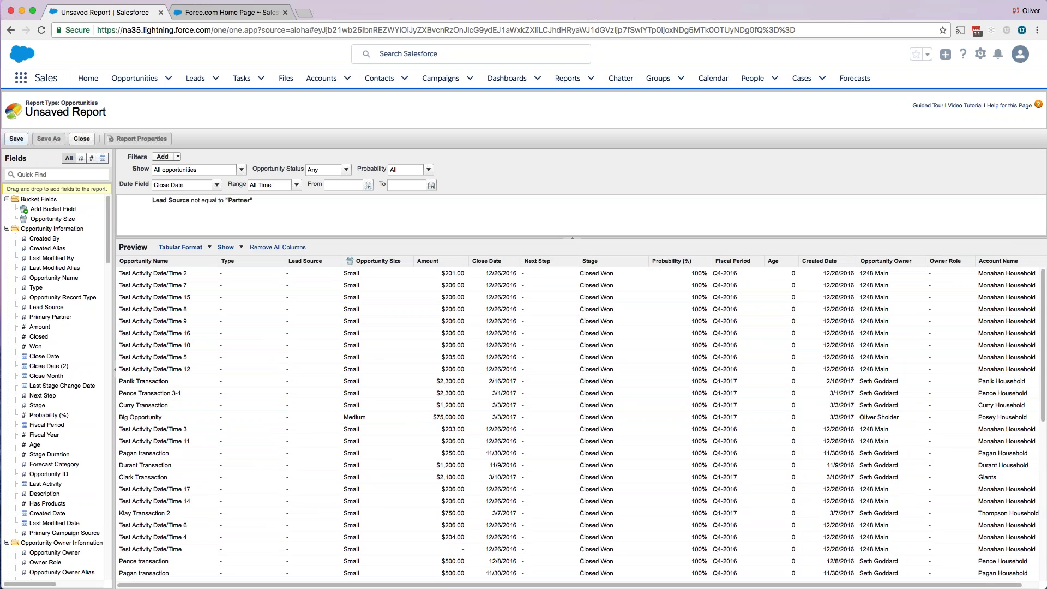
- Save the report as 'Opportunities by Size'
click(16, 138)
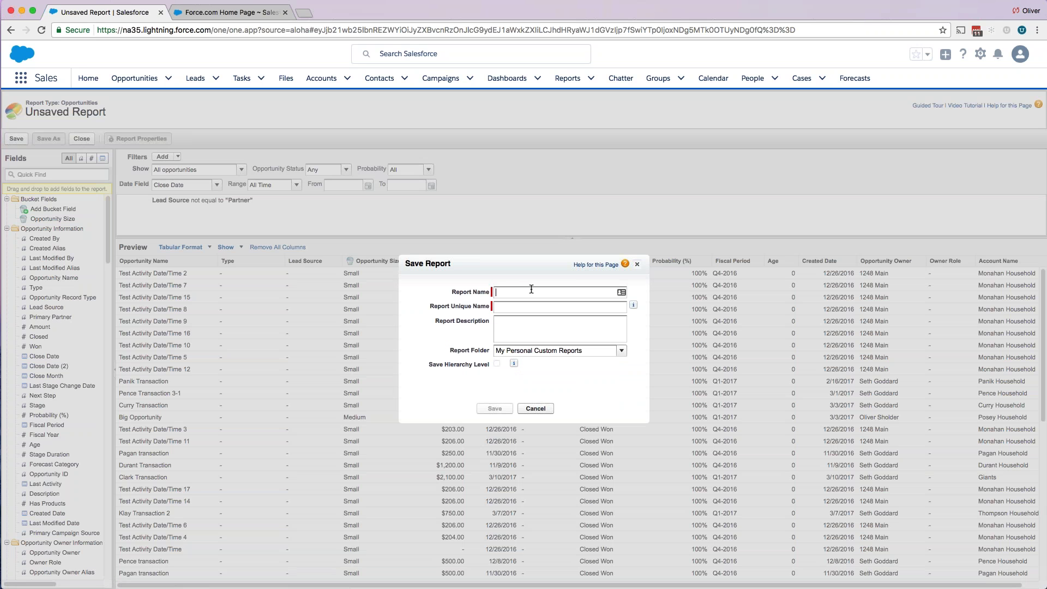
click(531, 289)
text(Opportunities by Size)
key(Tab)
click(493, 407)
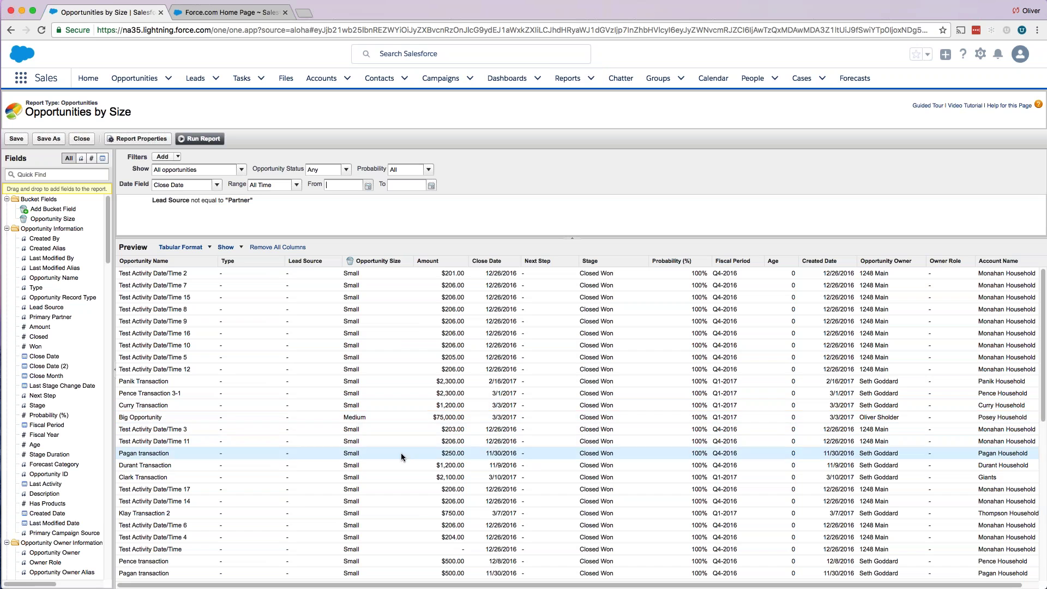
- Group the report by Opportunity Size and run it
click(408, 261)
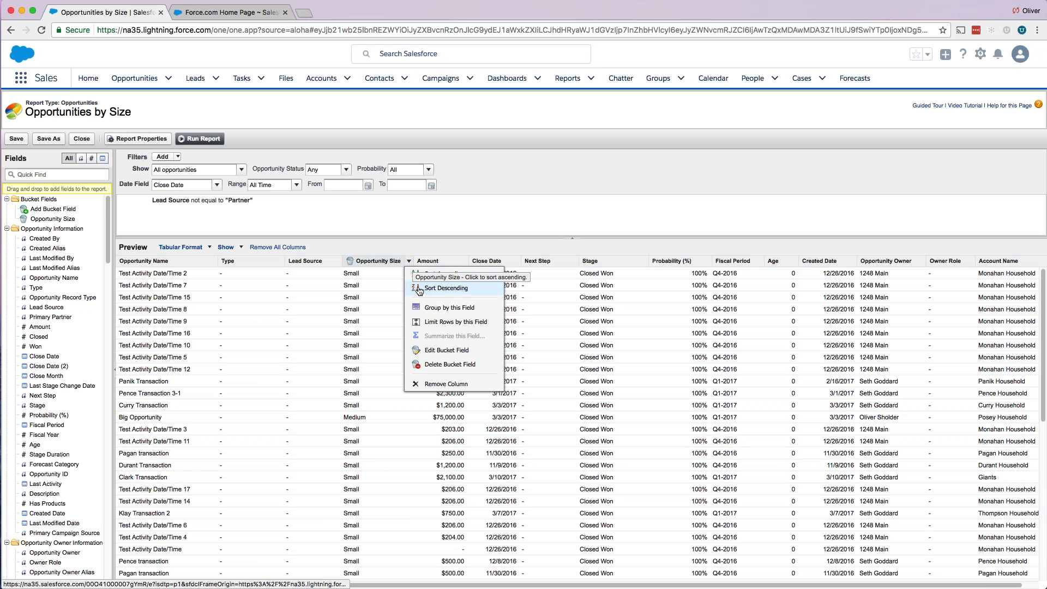
click(449, 307)
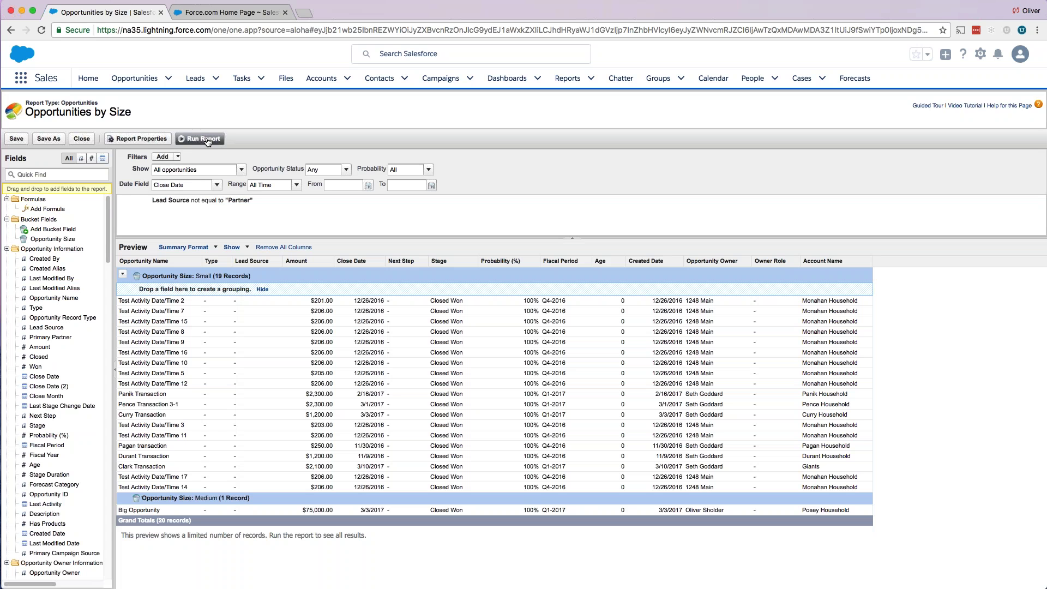
click(199, 139)
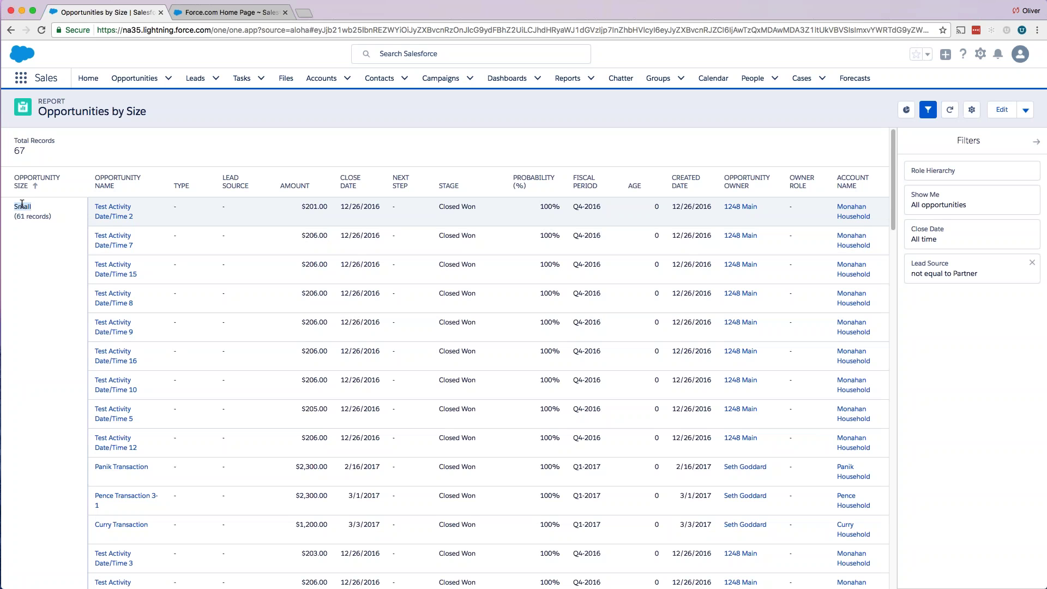
- Scroll down the results to review the Medium and Large groups and Grand Total
scroll(42, 282, down, 20)
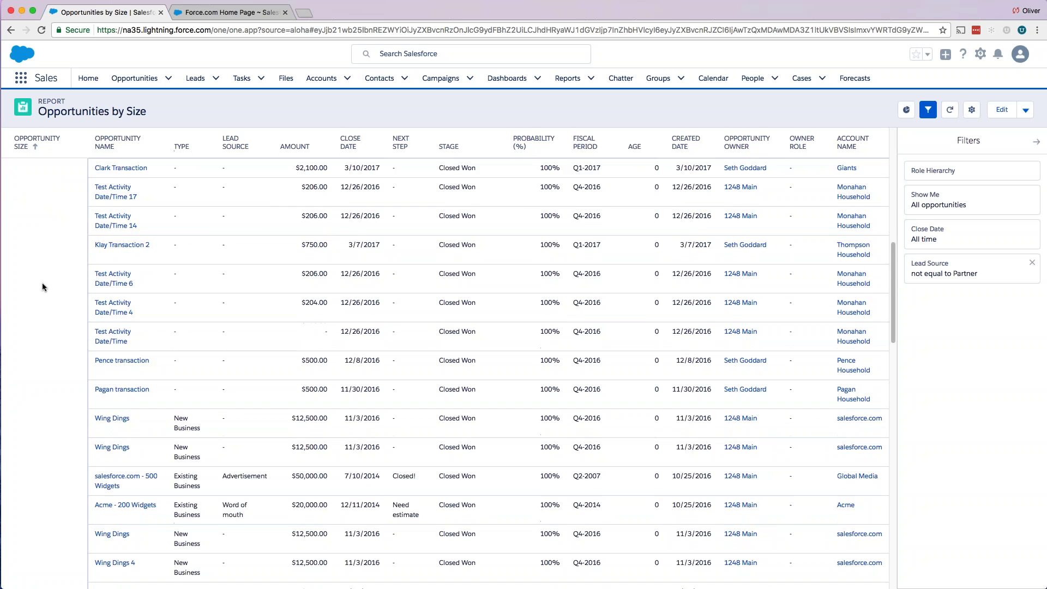